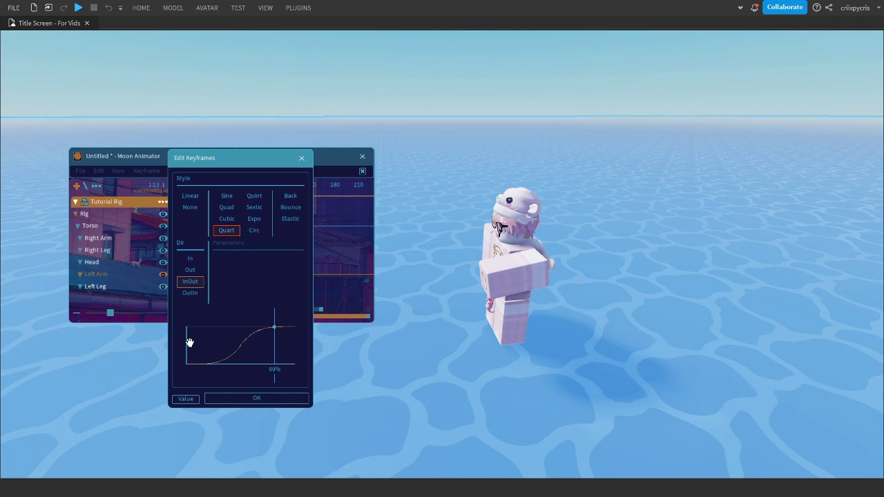
# Step: Try the OutIn easing direction, preview the curve's start and midpoint, then switch to In
pyautogui.click(192, 294)
pyautogui.moveTo(227, 339); pyautogui.dragTo(193, 341)
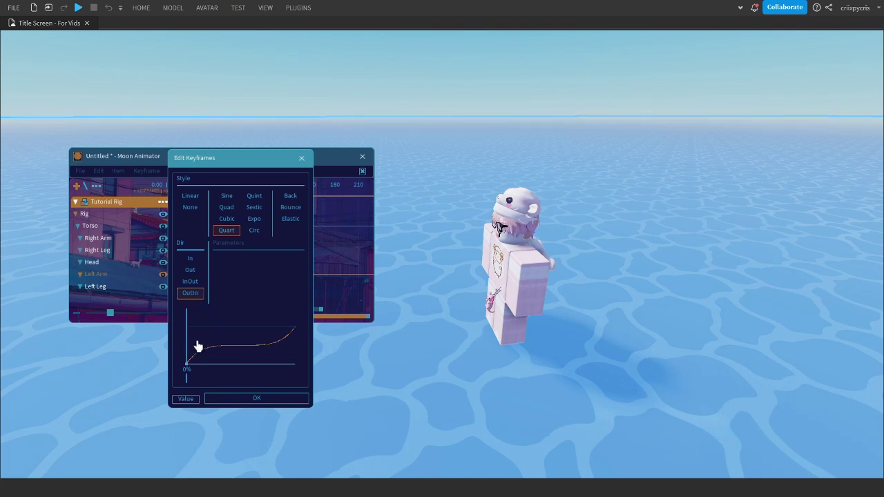
pyautogui.moveTo(177, 351)
pyautogui.mouseDown()
pyautogui.moveTo(226, 338)
pyautogui.moveTo(293, 344)
pyautogui.mouseUp()
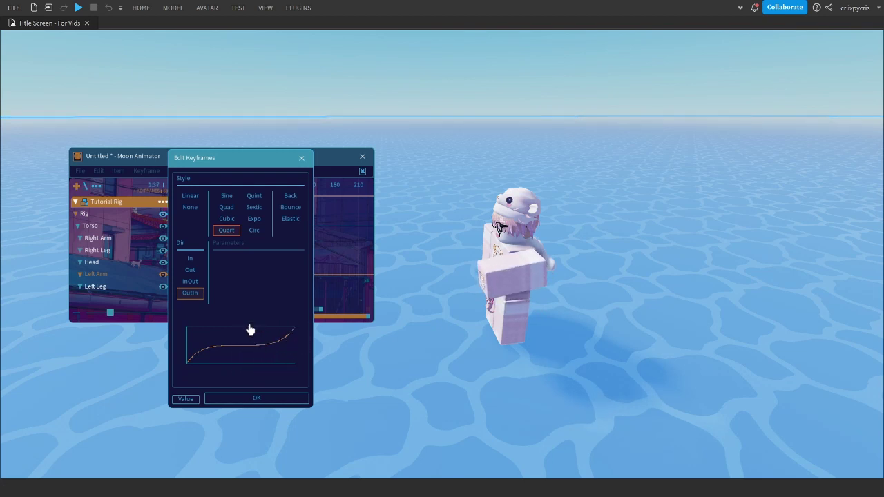
pyautogui.click(191, 259)
# Step: Try each easing style: Quad, Sine, Cubic, Quart, Quint, Sextic, Expo, Circ, Back, Bounce, Elastic
pyautogui.click(227, 208)
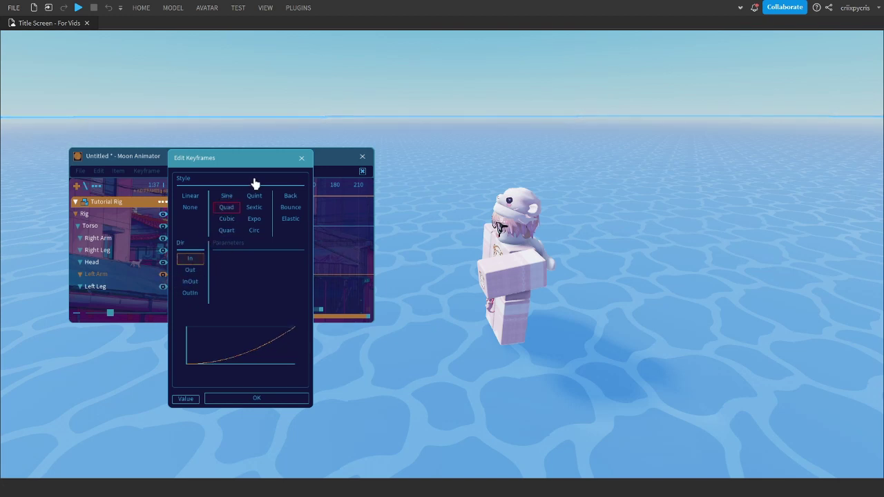
pyautogui.click(228, 197)
pyautogui.click(227, 219)
pyautogui.click(227, 230)
pyautogui.click(254, 196)
pyautogui.click(254, 207)
pyautogui.click(254, 218)
pyautogui.click(254, 230)
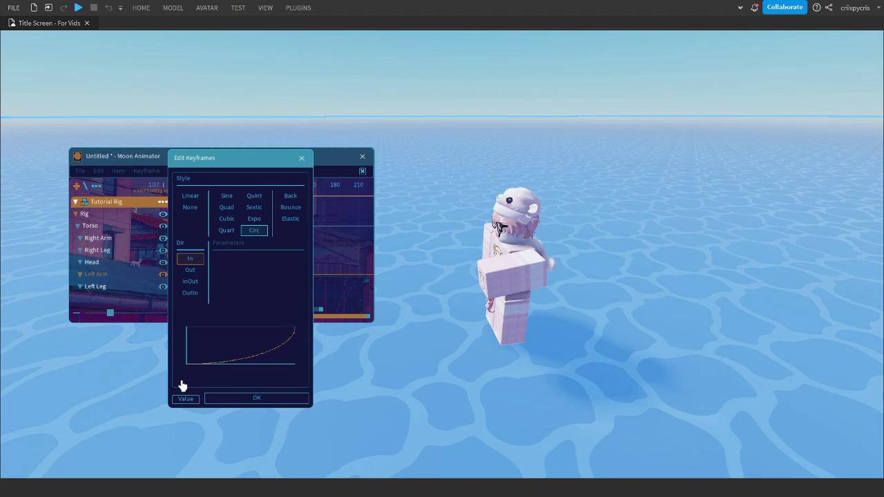
pyautogui.click(290, 197)
pyautogui.click(290, 207)
pyautogui.click(289, 199)
pyautogui.click(291, 210)
pyautogui.click(294, 221)
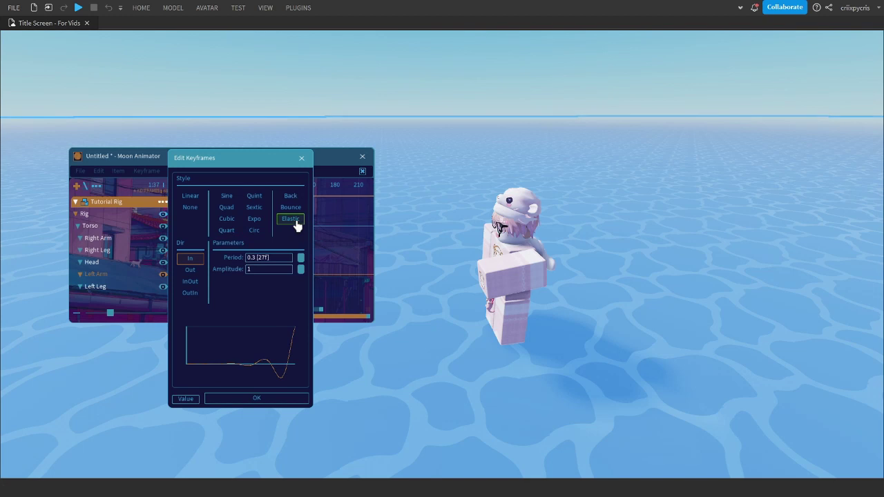
# Step: Compare Sine, Cubic, Quart, Sextic, Expo, Circ and Quad again, then apply Cubic easing
pyautogui.click(228, 200)
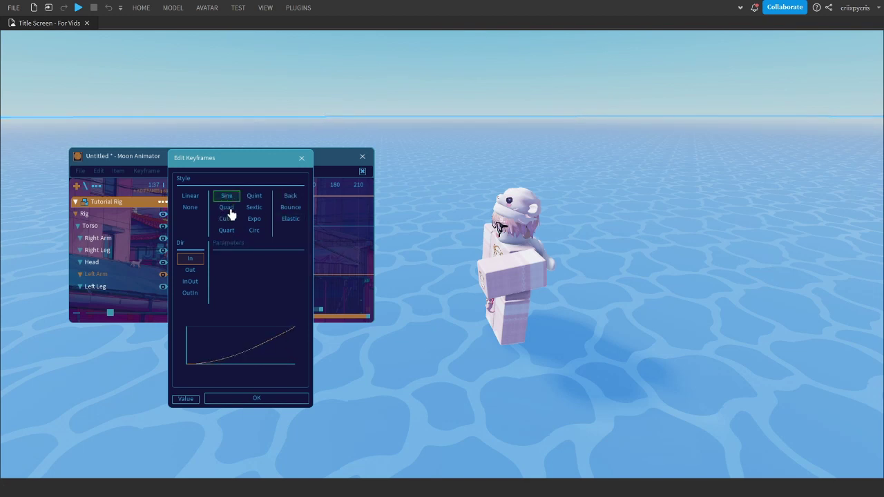
pyautogui.click(226, 218)
pyautogui.click(228, 230)
pyautogui.click(254, 207)
pyautogui.click(254, 218)
pyautogui.click(254, 230)
pyautogui.click(228, 207)
pyautogui.click(227, 220)
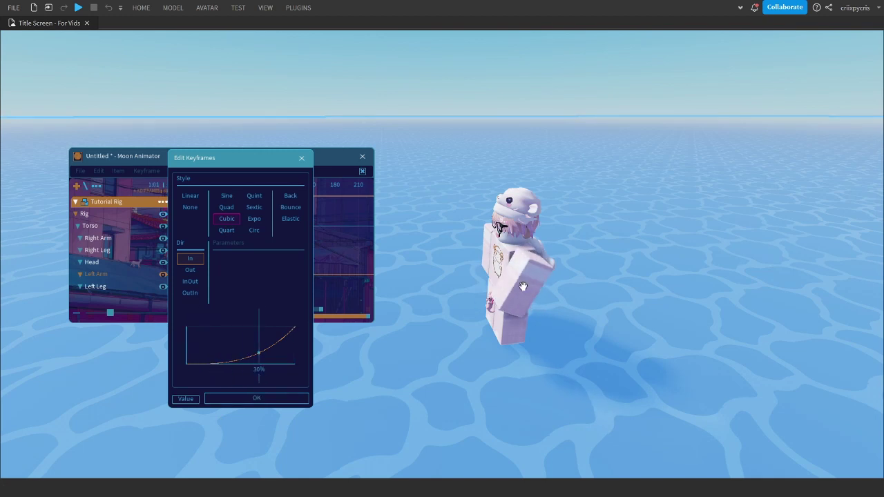
pyautogui.click(296, 398)
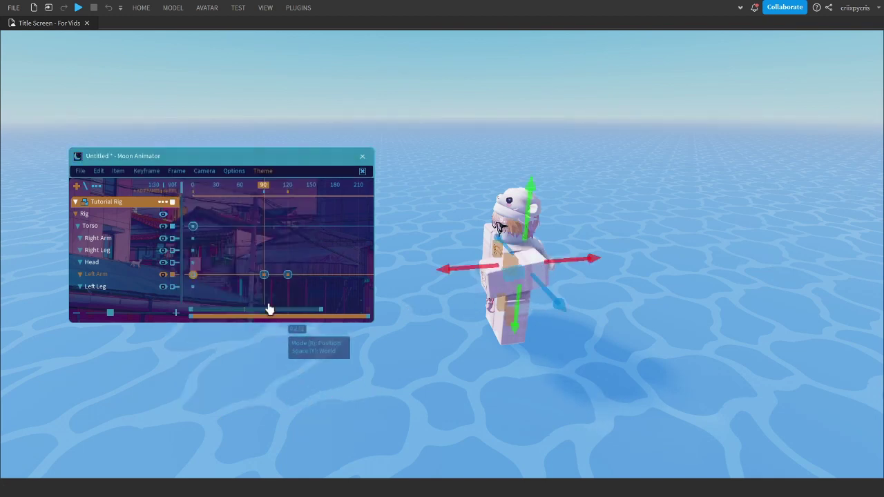
# Step: Give a second Left Arm keyframe Quad style with Out direction, then play the animation preview
pyautogui.click(282, 304)
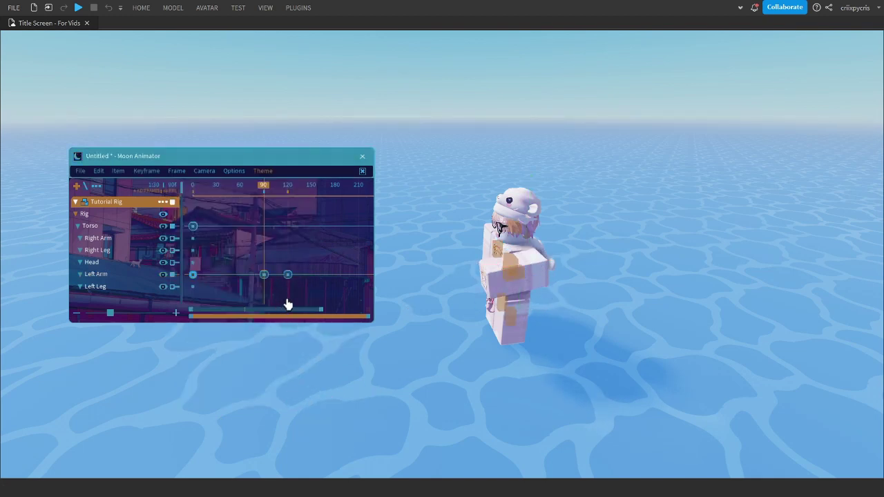
pyautogui.moveTo(262, 191); pyautogui.dragTo(274, 193)
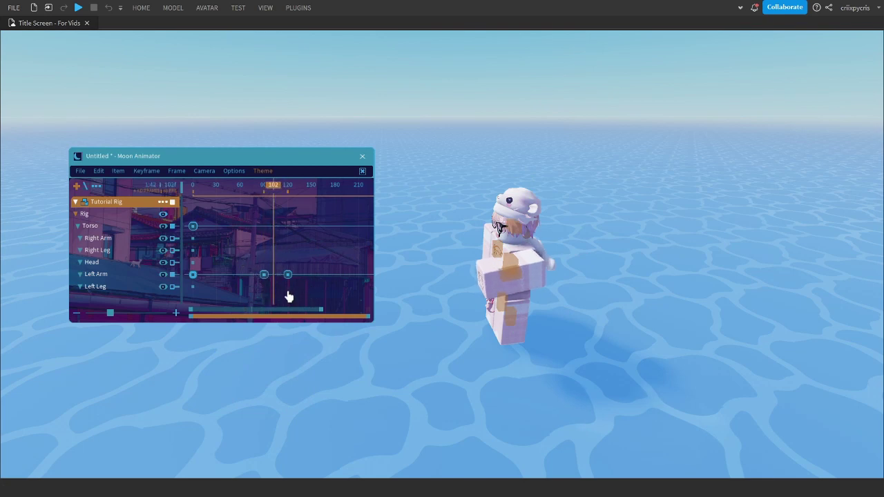
pyautogui.doubleClick(263, 275)
pyautogui.moveTo(322, 226); pyautogui.dragTo(204, 115)
pyautogui.click(198, 164)
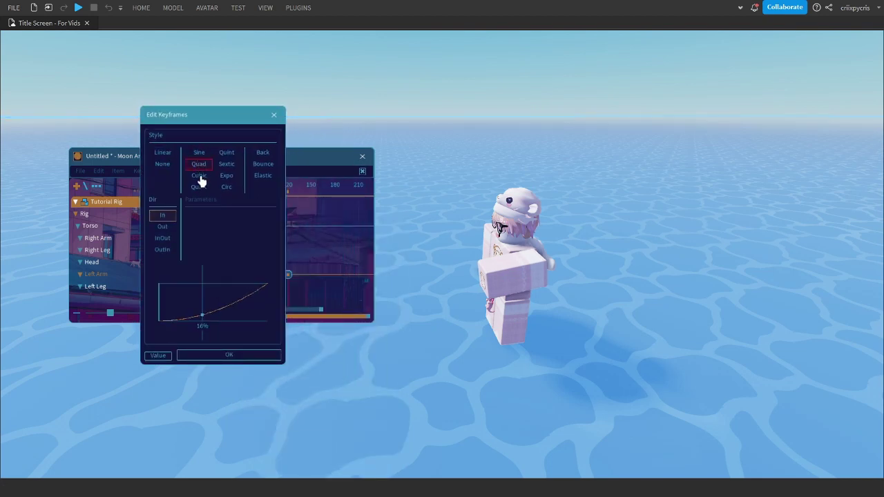
pyautogui.click(163, 230)
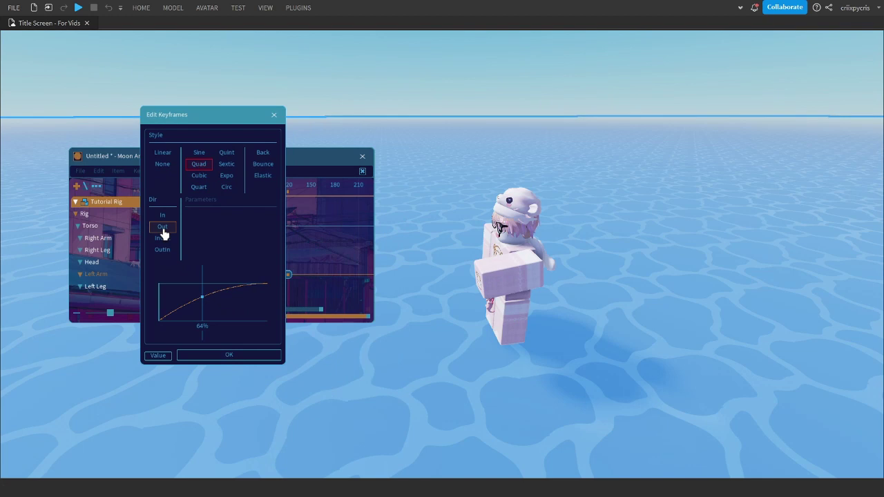
pyautogui.click(223, 356)
pyautogui.press('space')
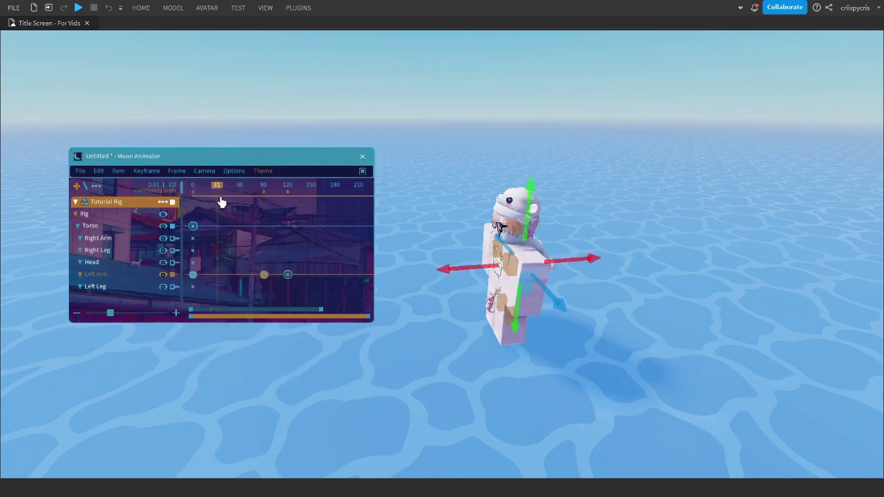
# Step: Scrub the playhead from about frame 78 back to frame 0 and orbit to the character's front
pyautogui.click(253, 189)
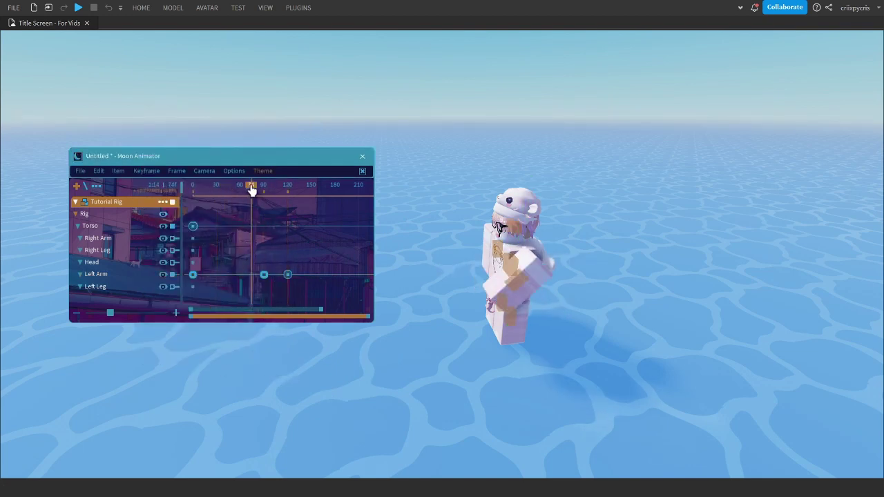
pyautogui.moveTo(253, 188); pyautogui.dragTo(297, 202)
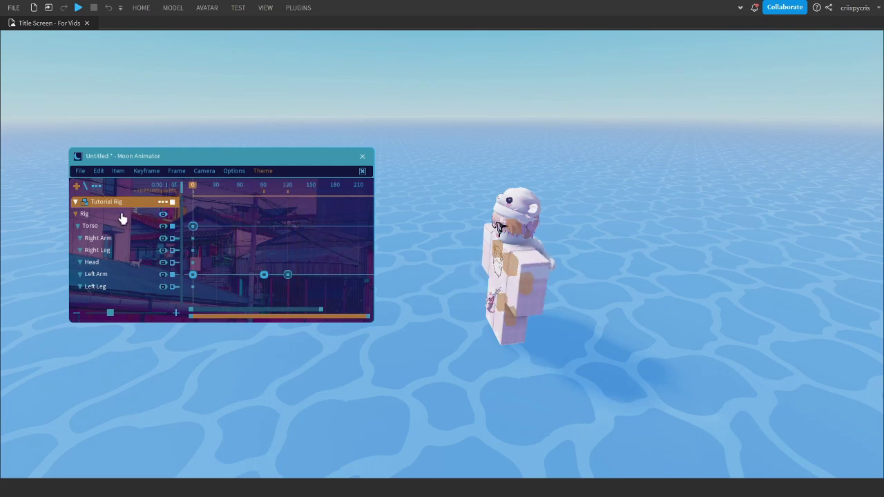
pyautogui.moveTo(523, 379); pyautogui.dragTo(424, 300, button='right')
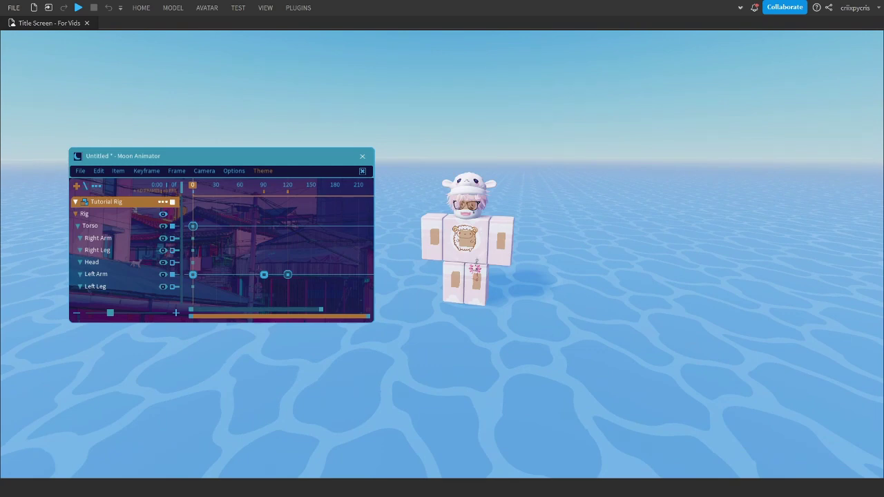
# Step: Zoom in and review the arm pose at frames 72, 41, 46 and 45
pyautogui.scroll(4, 497, 349)
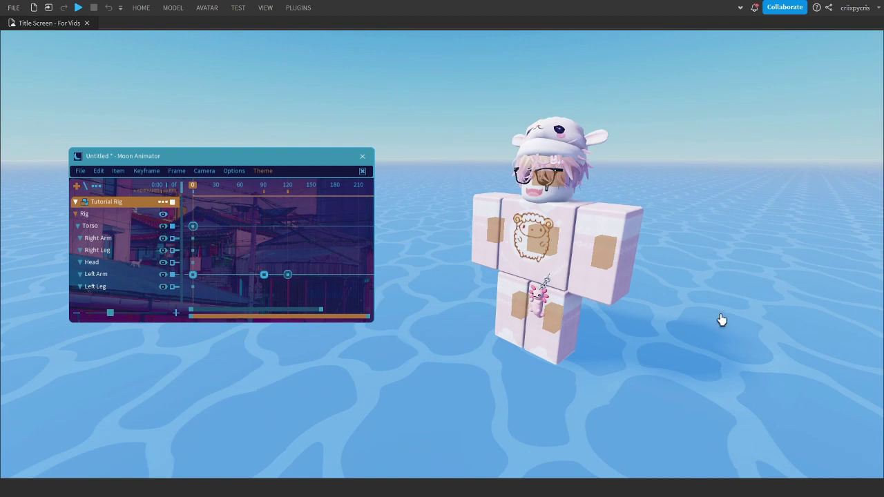
pyautogui.moveTo(194, 186); pyautogui.dragTo(235, 192)
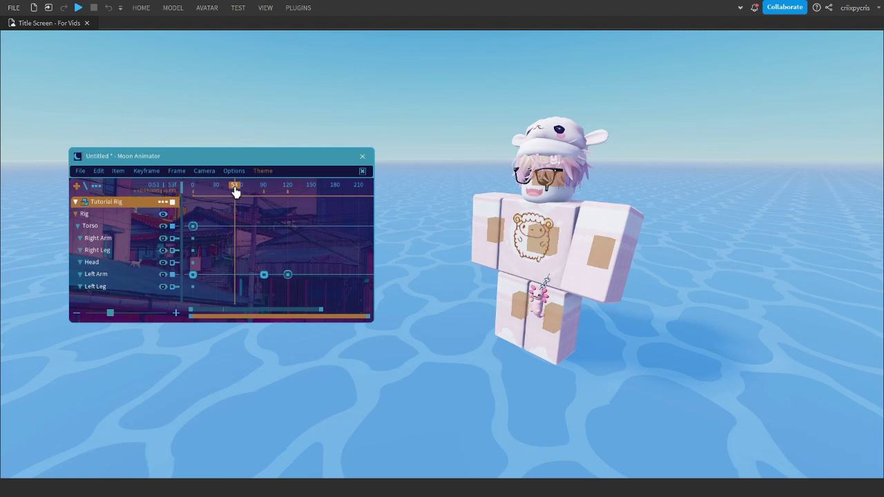
pyautogui.moveTo(235, 192); pyautogui.dragTo(215, 207)
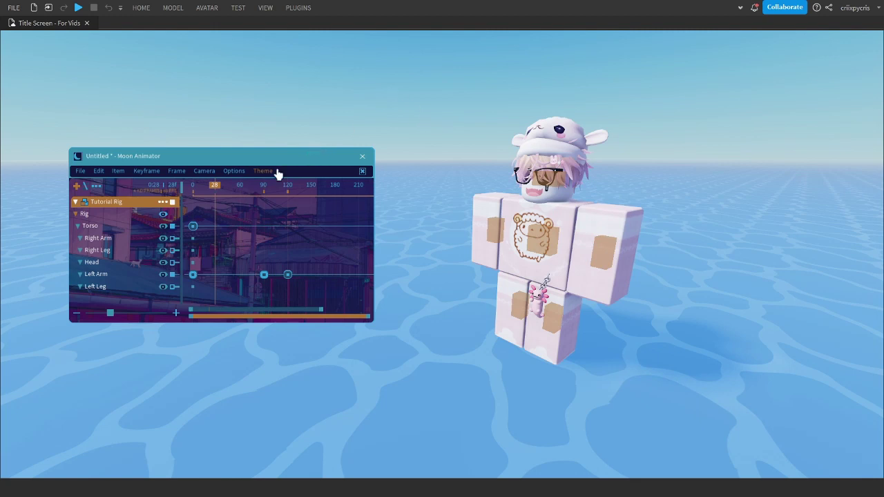
pyautogui.click(224, 189)
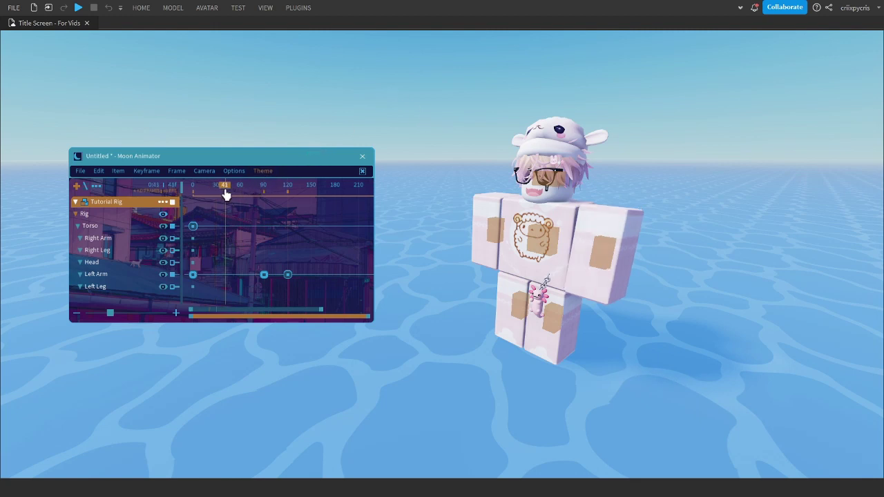
pyautogui.moveTo(230, 192); pyautogui.dragTo(234, 194)
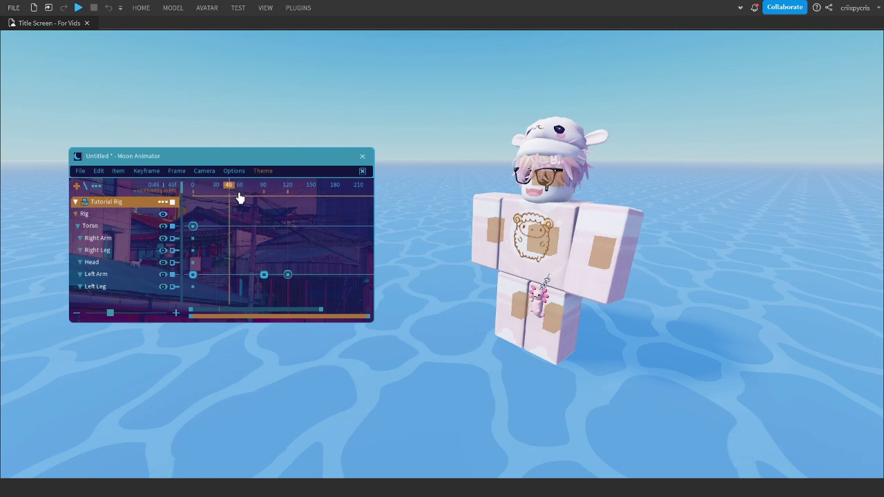
pyautogui.press('Left')
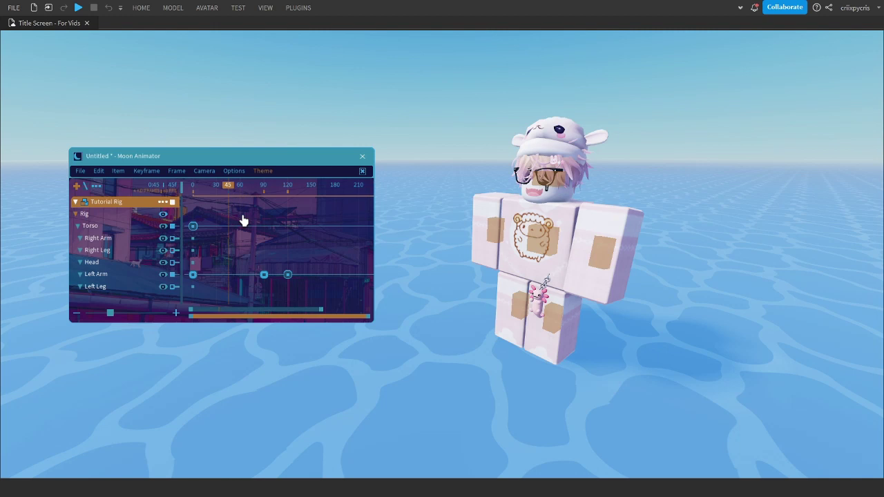